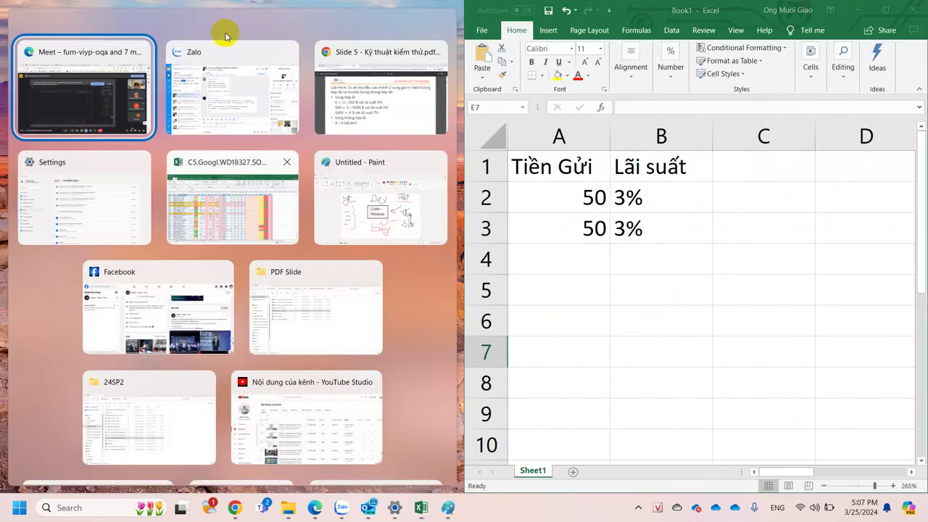
# Bring up the Zalo class group chat and place its window beside the spreadsheet.
pyautogui.click(190, 48)
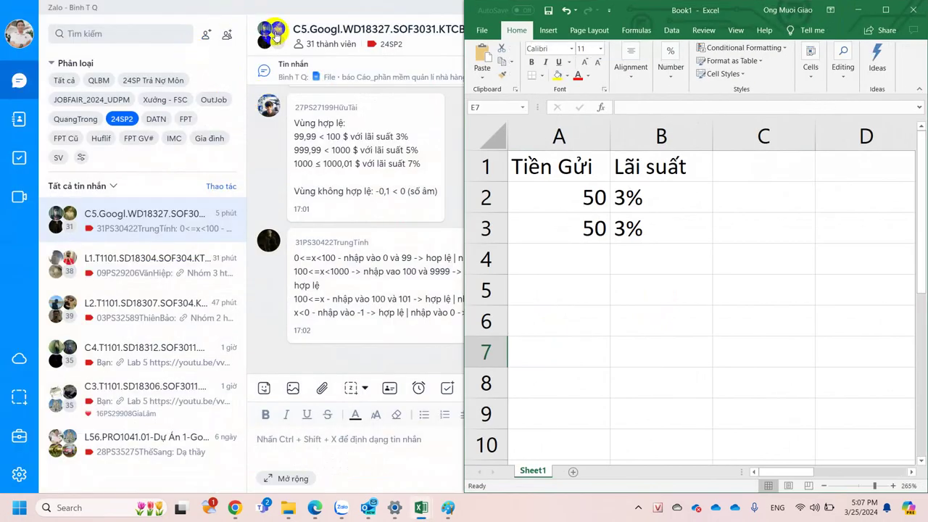
pyautogui.doubleClick(288, 8)
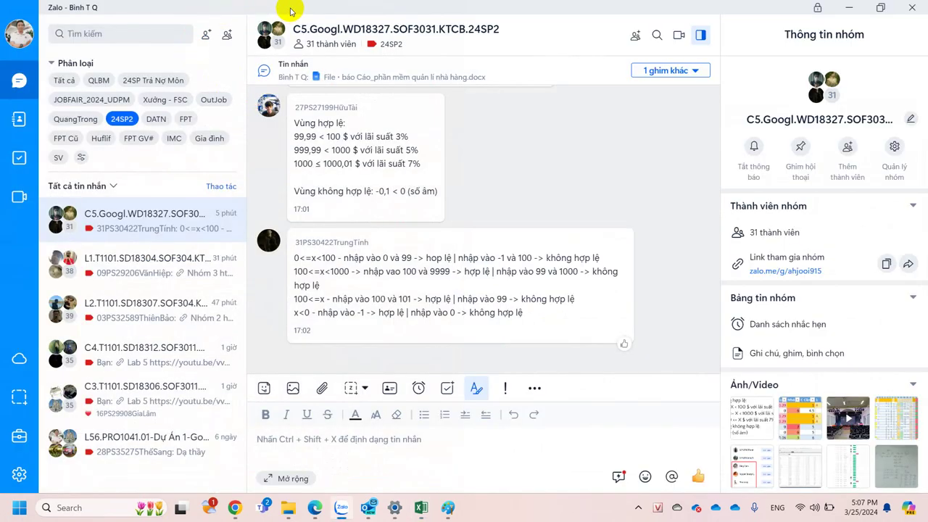
pyautogui.doubleClick(540, 11)
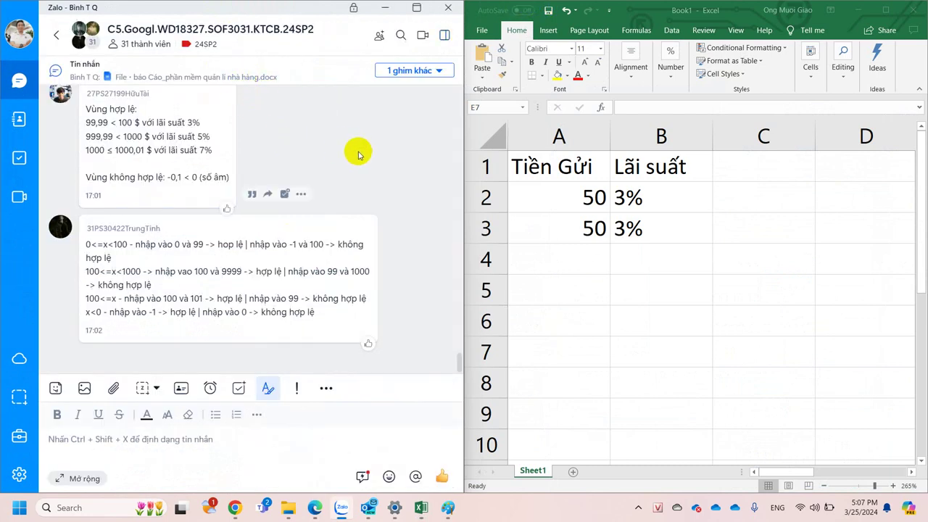
# Review the students' earlier interest-rate answers in the group chat, back to the first replies to the exercise.
pyautogui.scroll(10, 359, 153)
pyautogui.scroll(5, 358, 153)
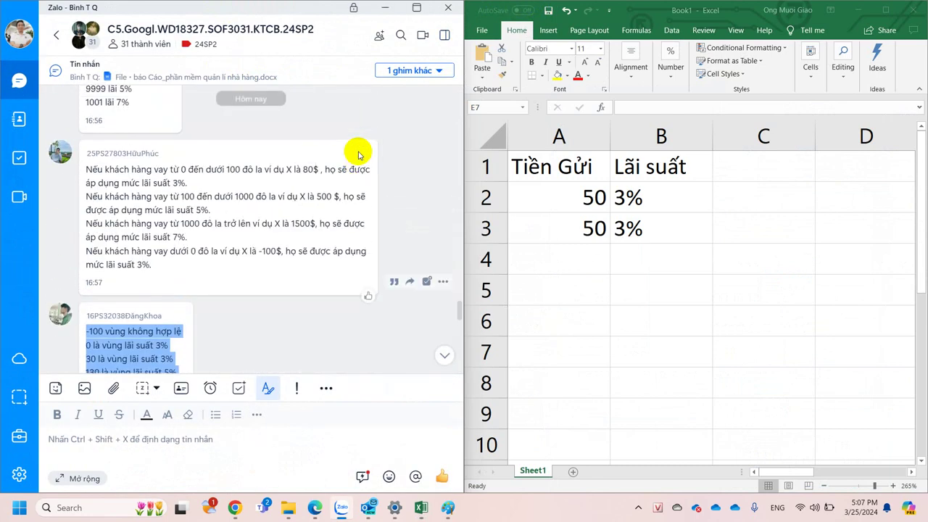
pyautogui.scroll(8, 359, 154)
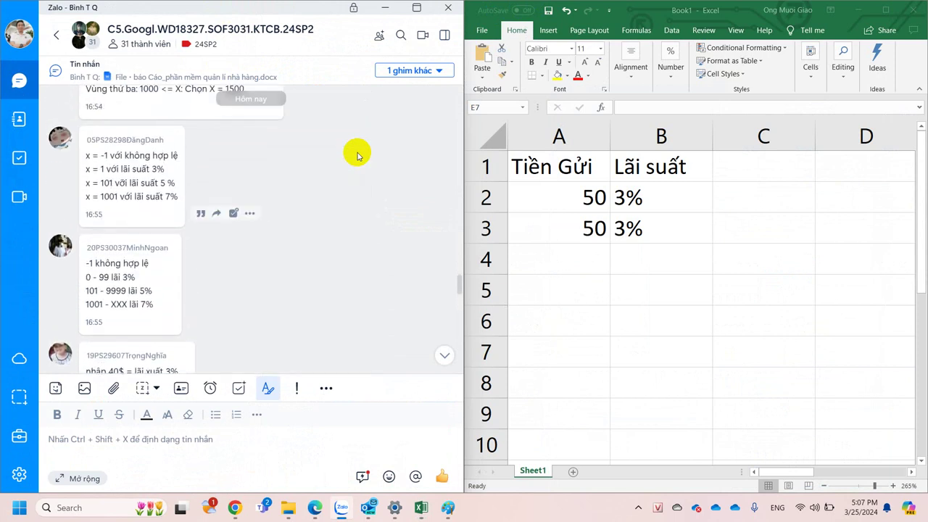
pyautogui.scroll(8, 358, 153)
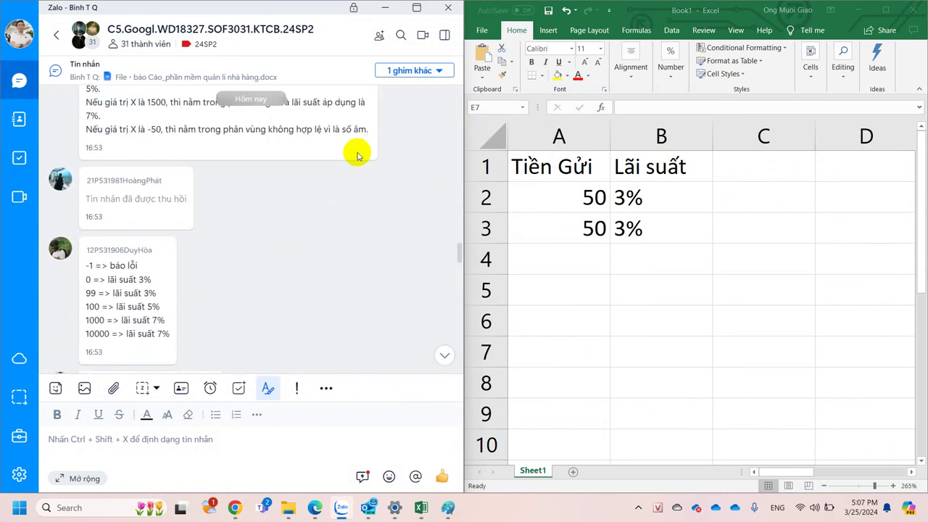
pyautogui.scroll(-3, 358, 155)
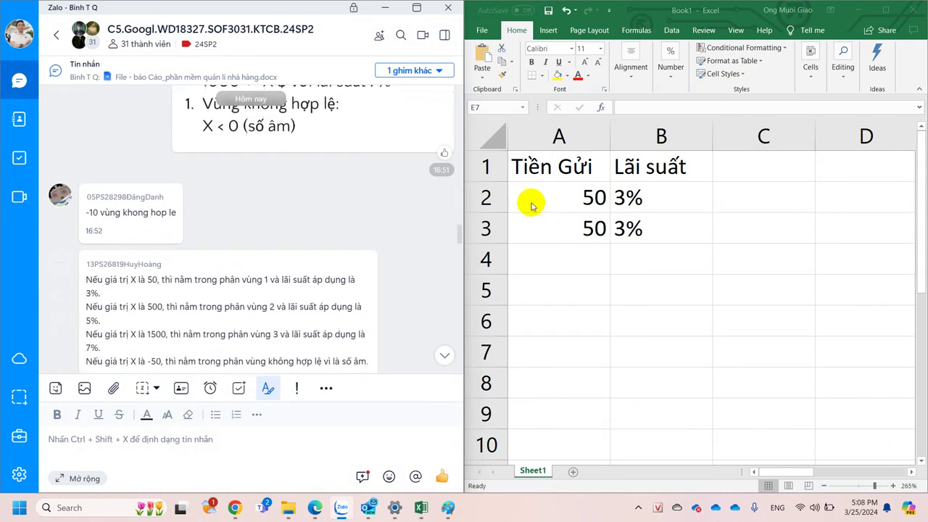
# Link the deposit in cell A3 to the one above with the formula =A2.
pyautogui.click(771, 194)
pyautogui.click(772, 194)
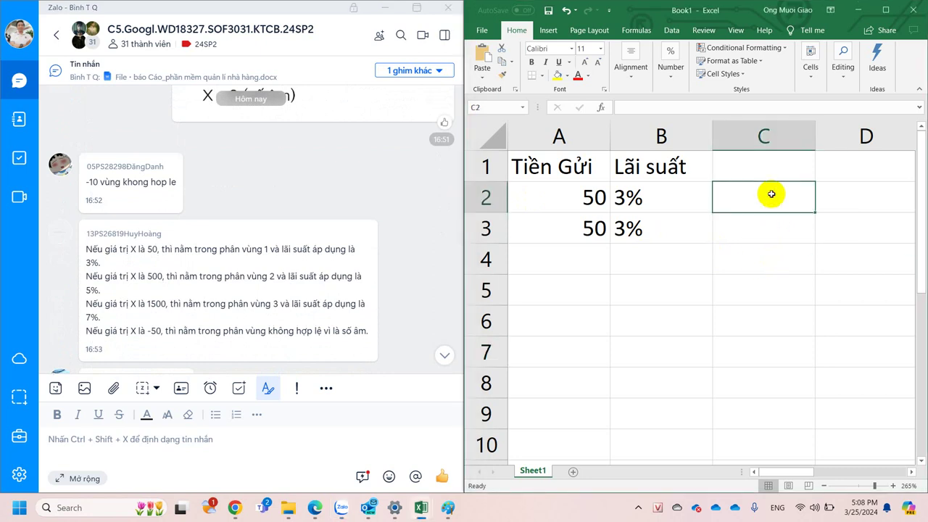
pyautogui.click(554, 227)
pyautogui.write('=')
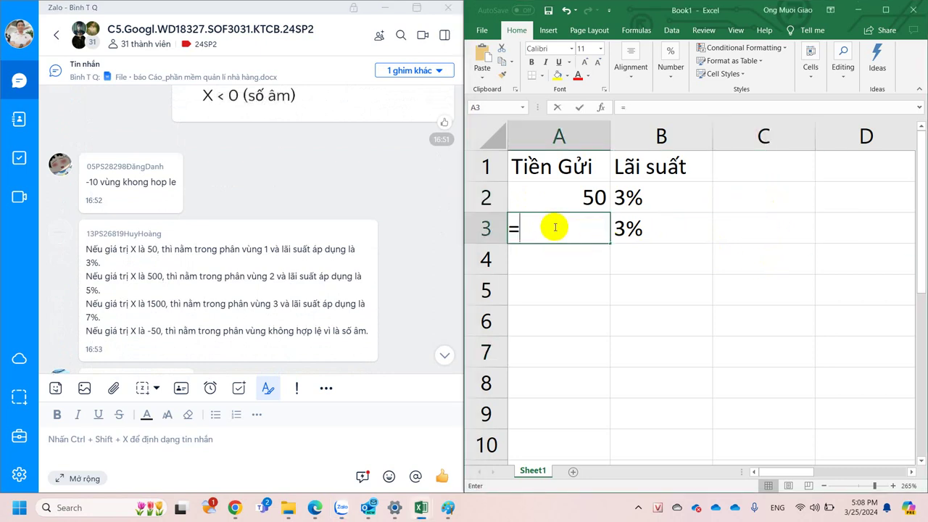
pyautogui.press('Up')
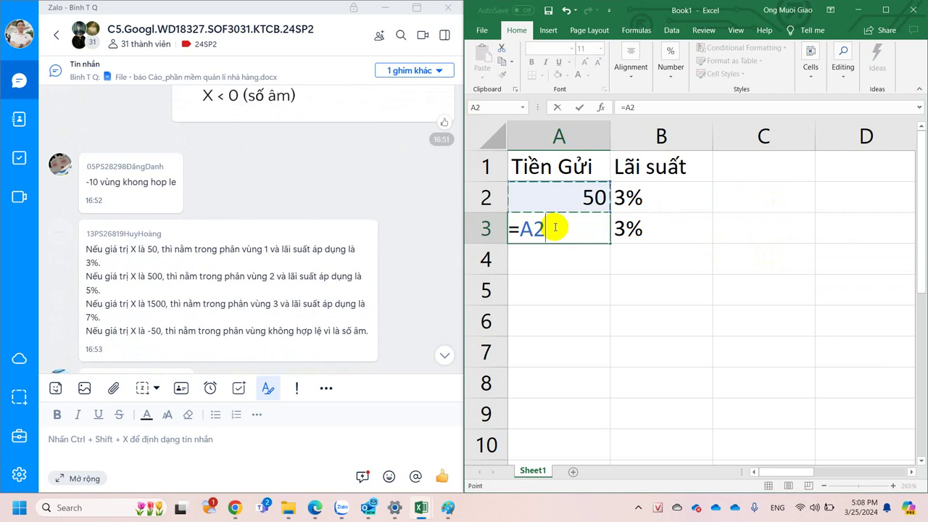
pyautogui.press('Return')
pyautogui.click(567, 196)
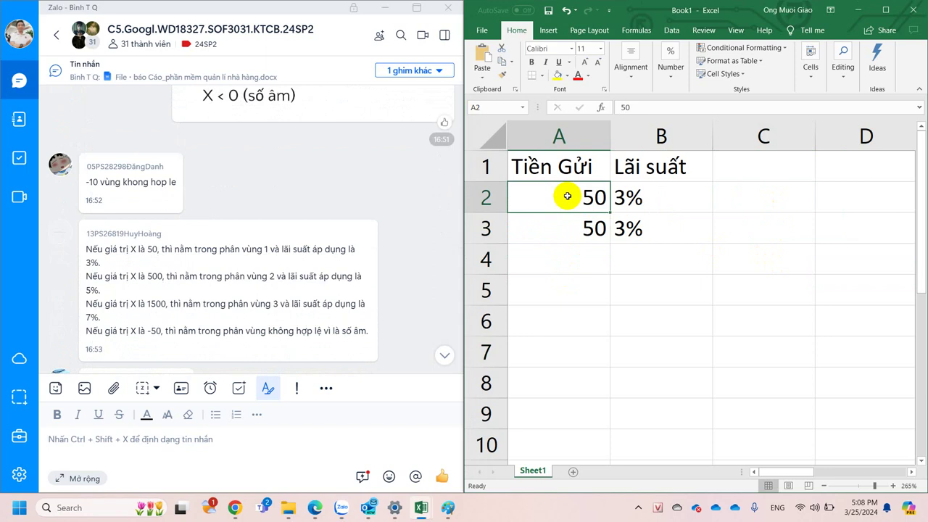
# Enter 1 in cell C2 and 2 in cell C3.
pyautogui.click(768, 197)
pyautogui.write('1')
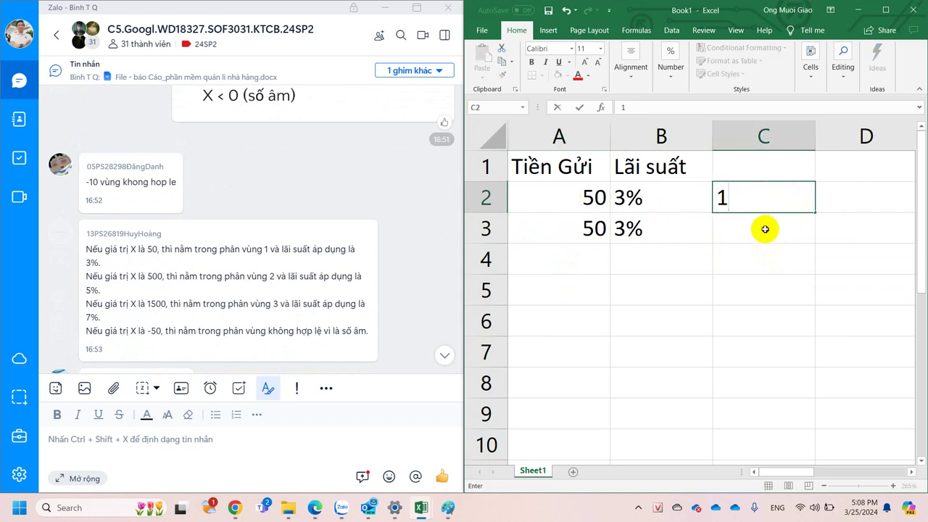
pyautogui.click(765, 229)
pyautogui.write('2')
pyautogui.click(767, 276)
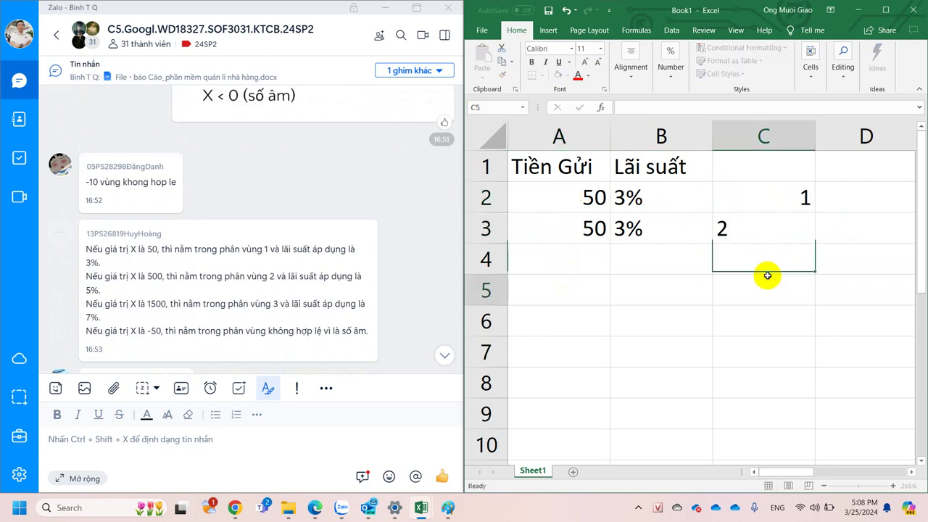
# Narrow column C and label cells C2 and C3 as CT 1 and CT 2.
pyautogui.moveTo(813, 135); pyautogui.dragTo(779, 141)
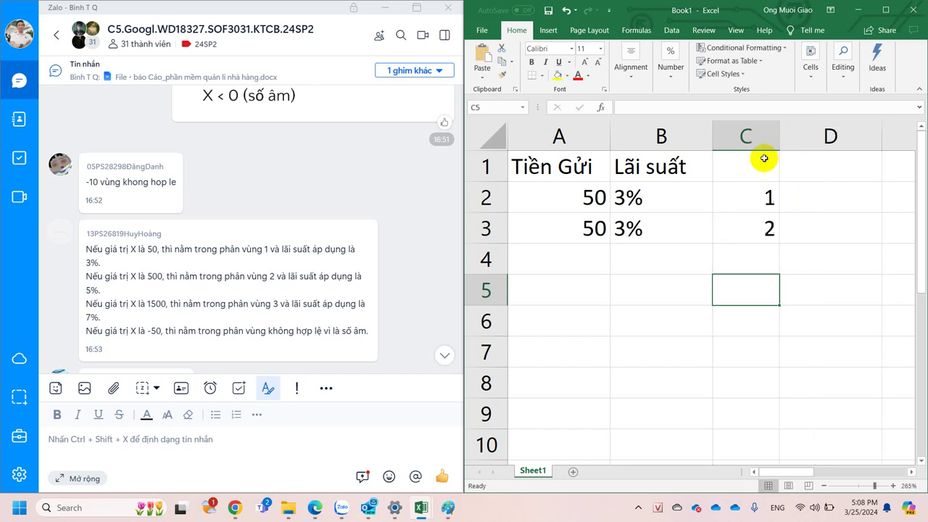
pyautogui.click(736, 207)
pyautogui.write('Ct1')
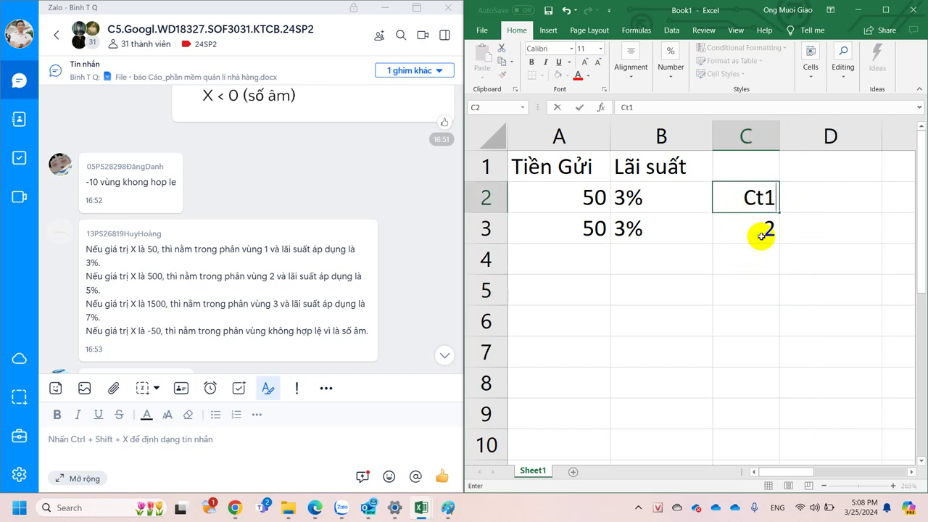
pyautogui.press('BackSpace')
pyautogui.press('BackSpace')
pyautogui.write('T 1')
pyautogui.press('Return')
pyautogui.moveTo(773, 207)
pyautogui.mouseDown()
pyautogui.moveTo(777, 232)
pyautogui.moveTo(821, 212)
pyautogui.moveTo(822, 195)
pyautogui.mouseUp()
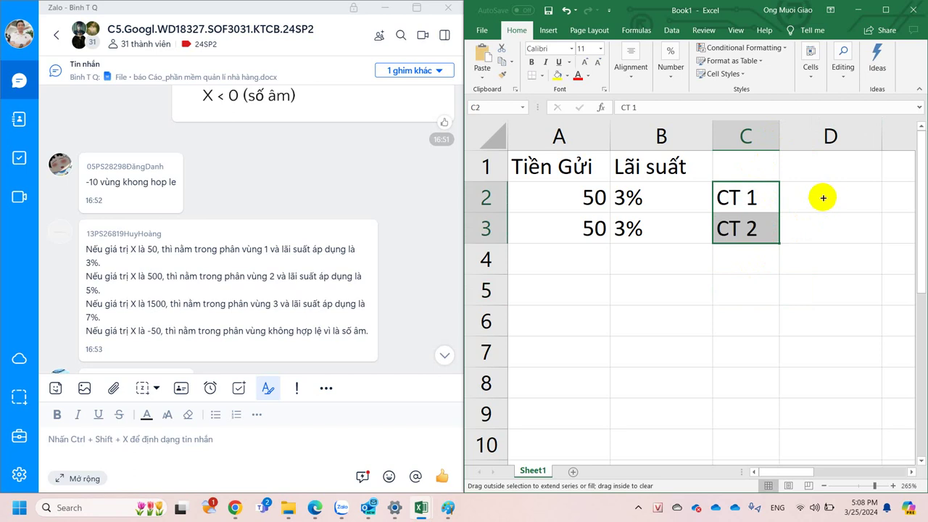
pyautogui.click(822, 197)
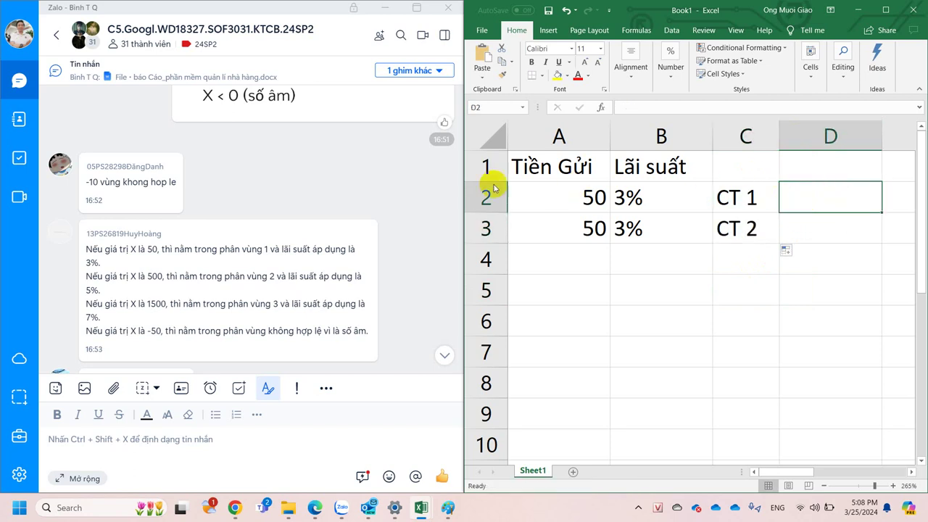
# Test the deposit amounts 500, 1500 and -50 one after another in cell A2.
pyautogui.click(249, 172)
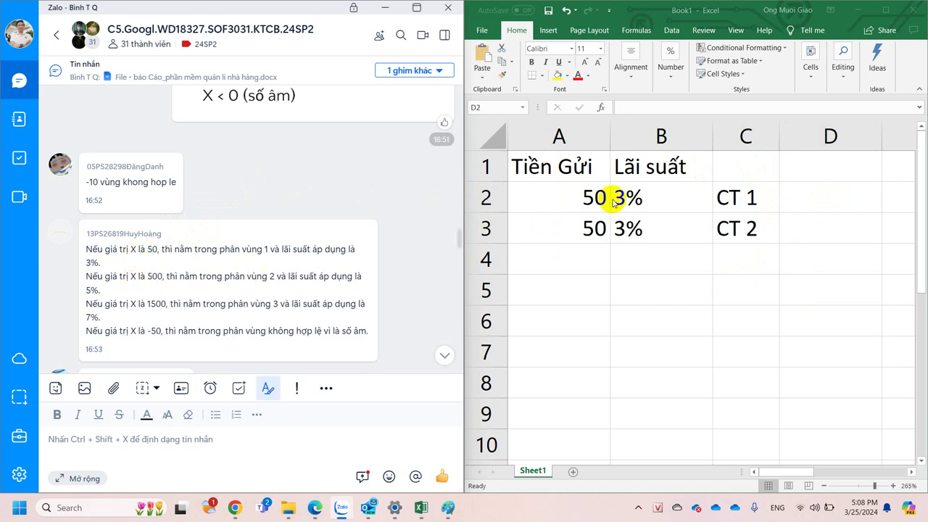
pyautogui.click(569, 203)
pyautogui.click(553, 198)
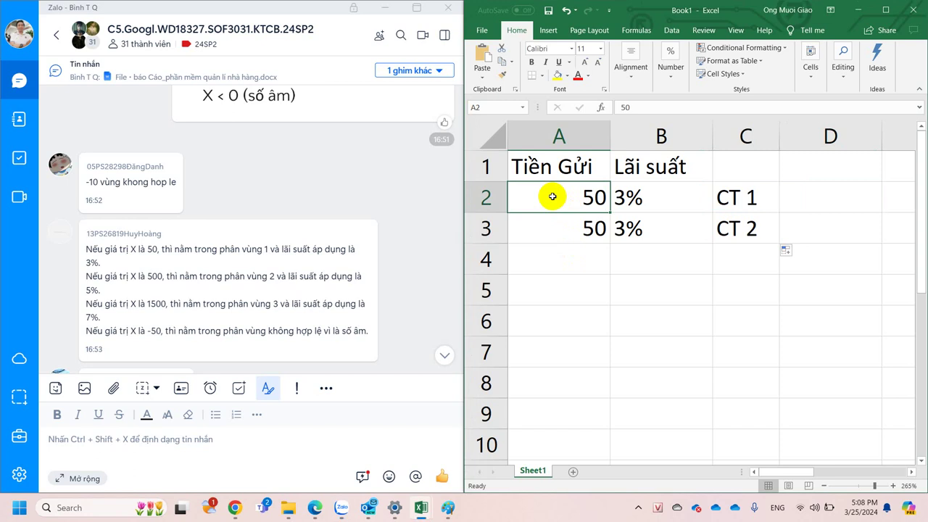
pyautogui.write('500')
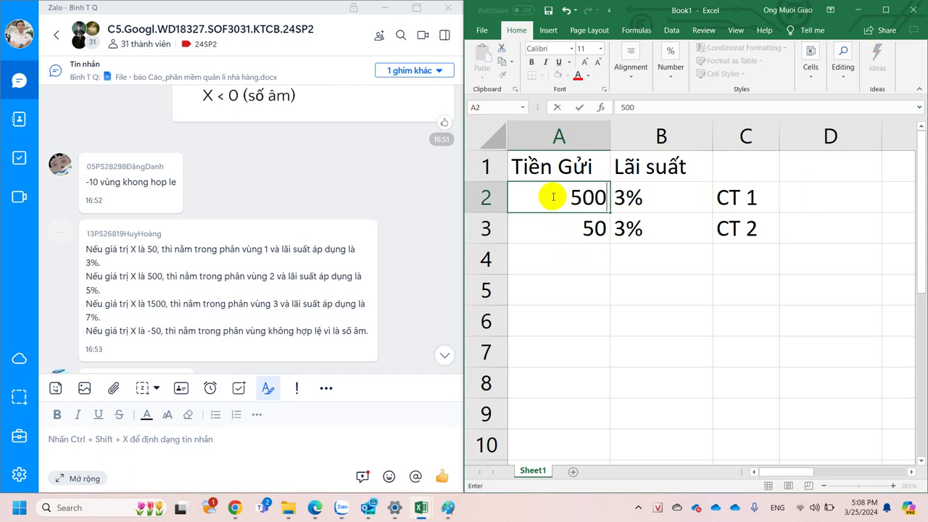
pyautogui.press('Return')
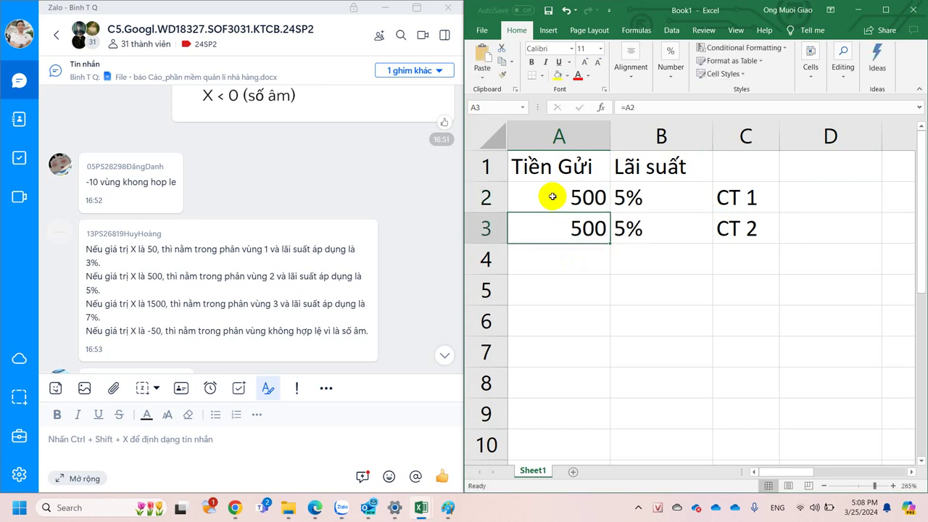
pyautogui.click(552, 197)
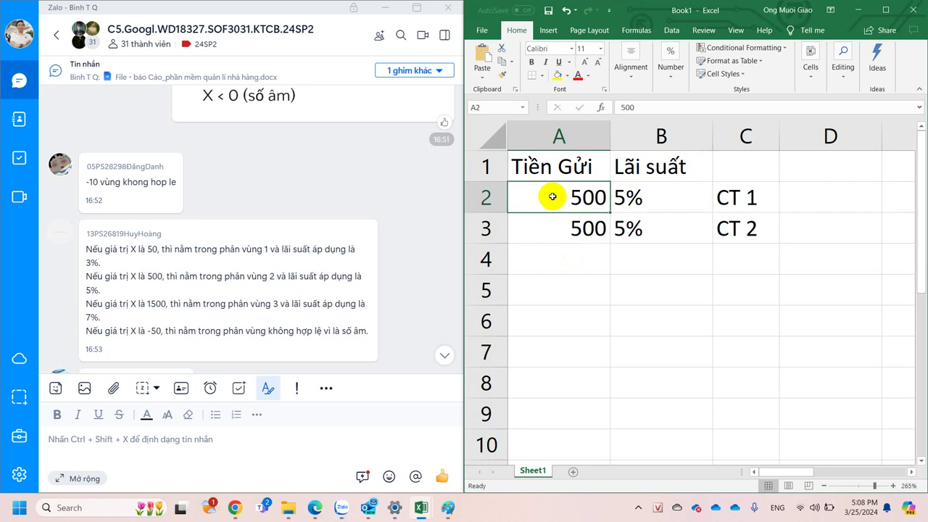
pyautogui.write('1500')
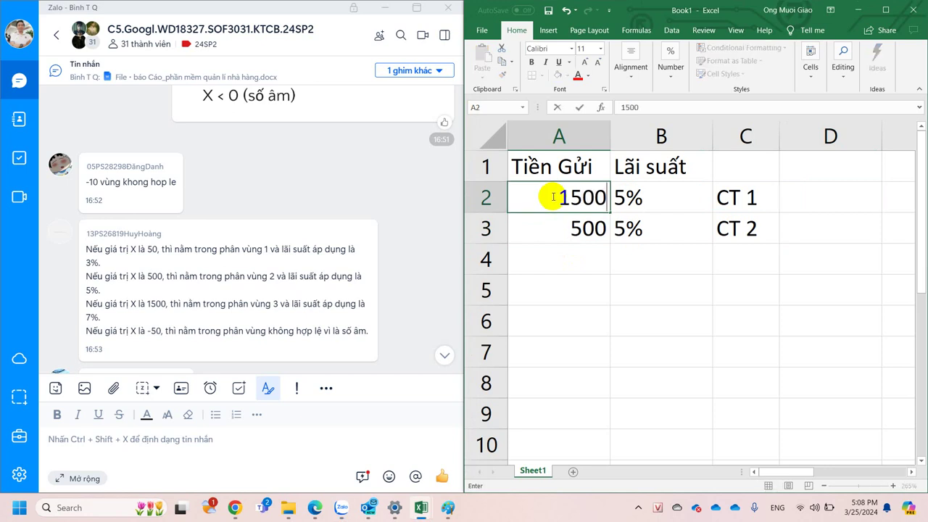
pyautogui.press('Return')
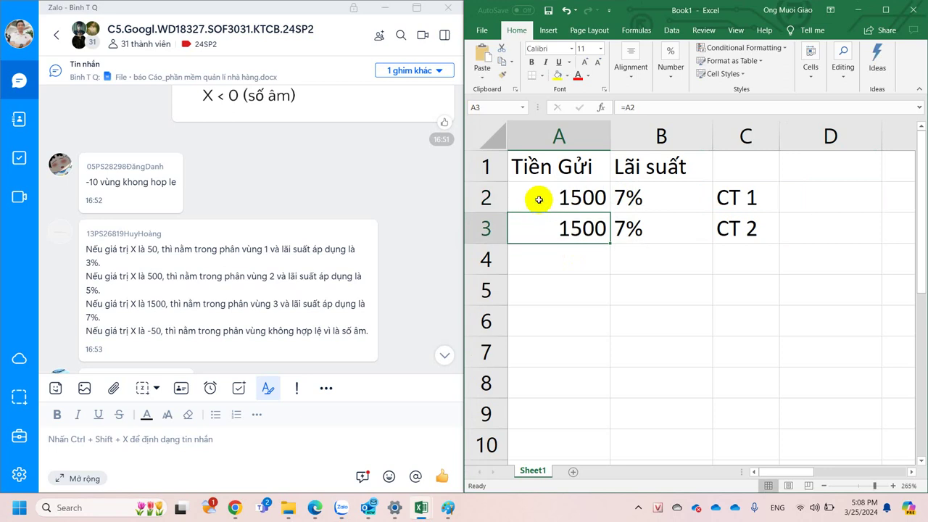
pyautogui.click(544, 194)
pyautogui.write('-')
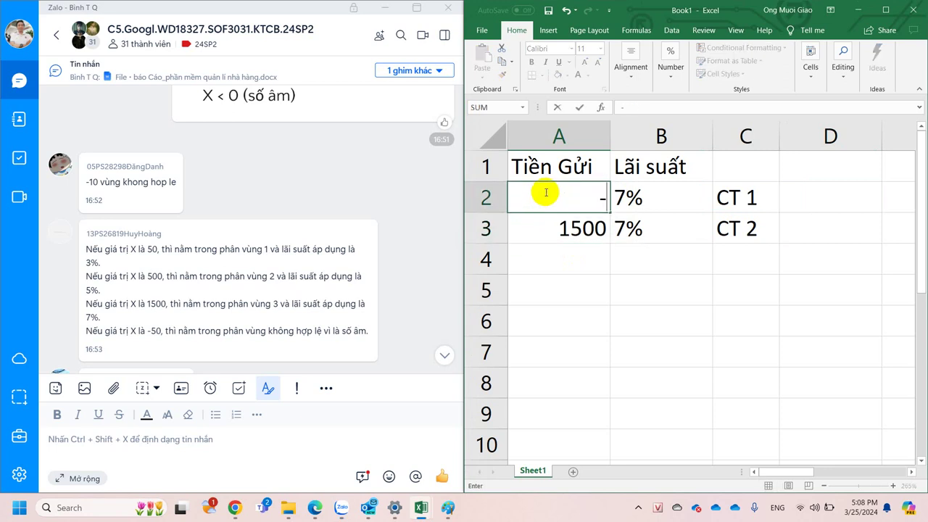
pyautogui.write('50')
pyautogui.press('Return')
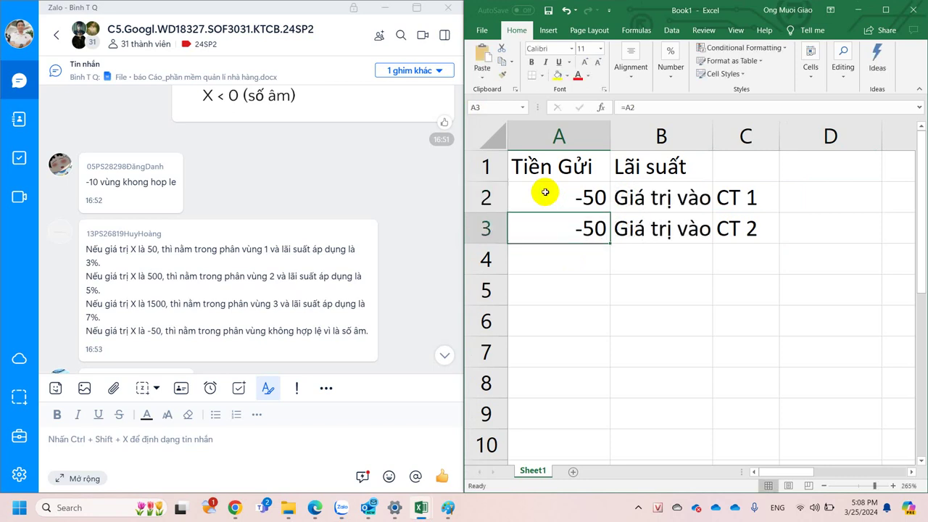
# Widen column B to fit the full text of its interest-rate results.
pyautogui.moveTo(713, 132); pyautogui.dragTo(793, 133)
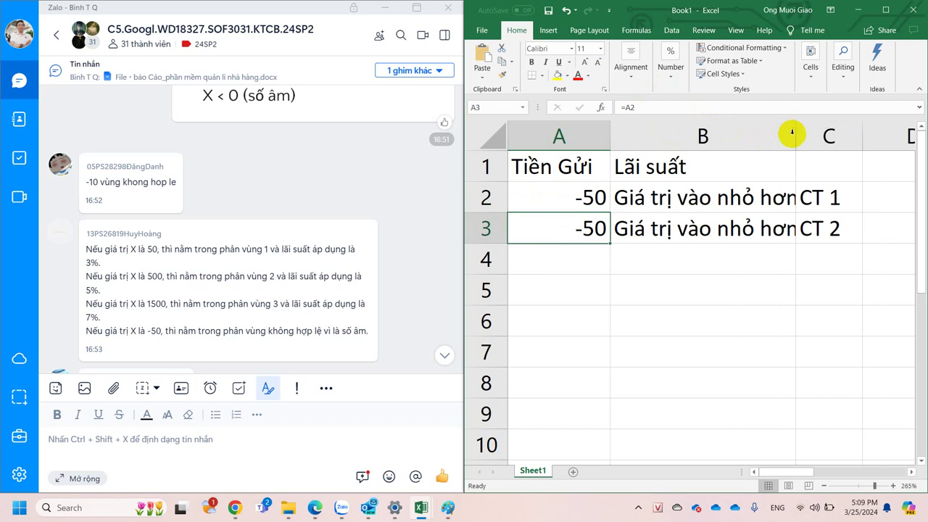
pyautogui.doubleClick(792, 133)
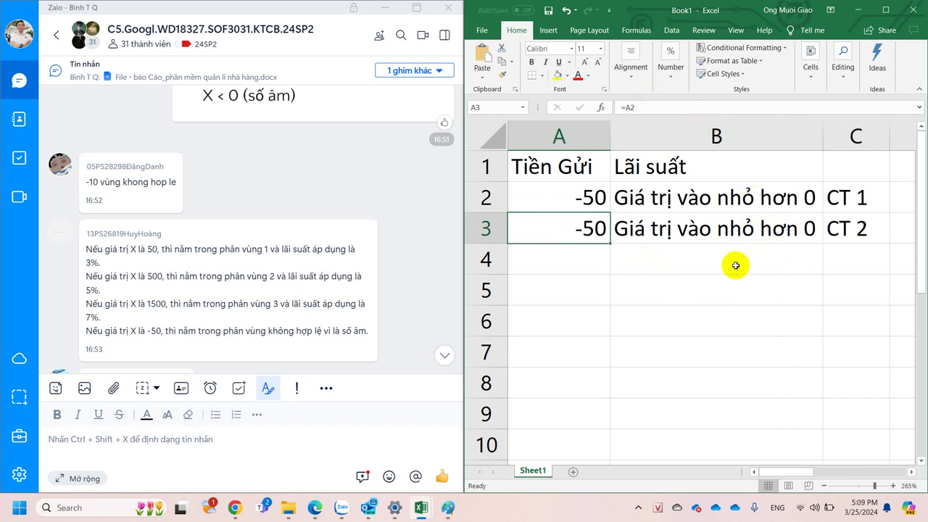
pyautogui.scroll(-2, 379, 300)
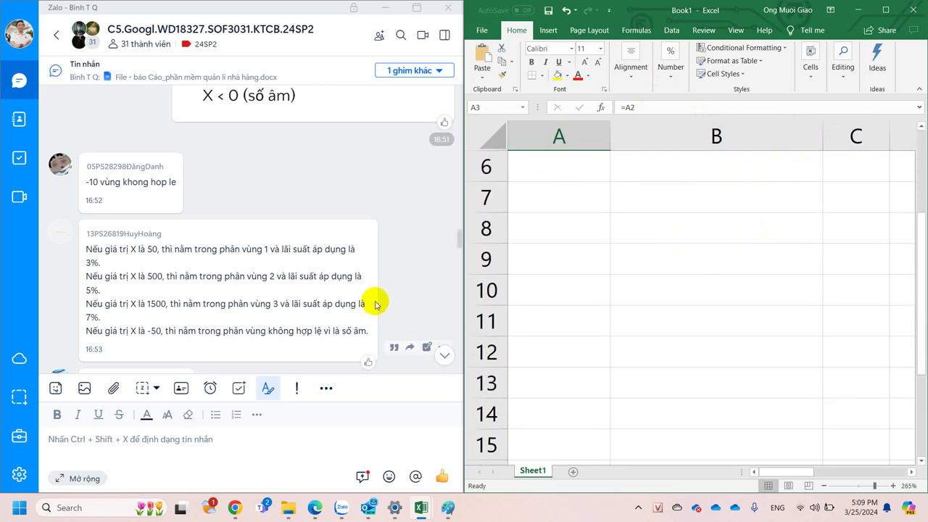
pyautogui.scroll(2, 376, 305)
# Send the separator message "-=====" to the class group chat.
pyautogui.scroll(-3, 379, 218)
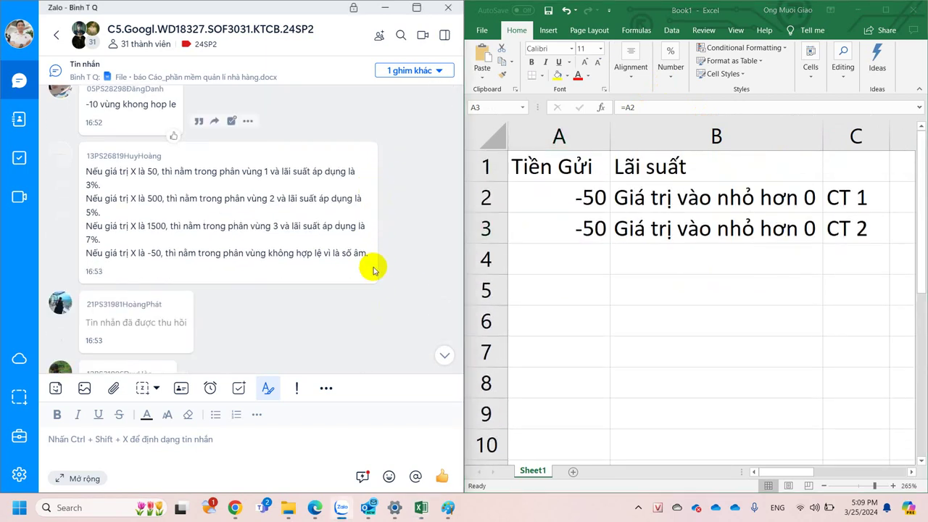
pyautogui.scroll(2, 375, 220)
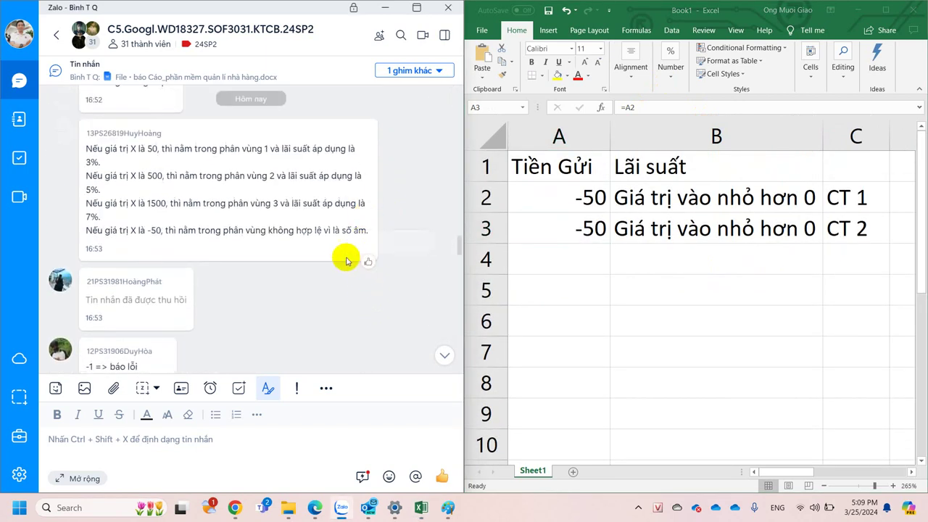
pyautogui.moveTo(365, 264)
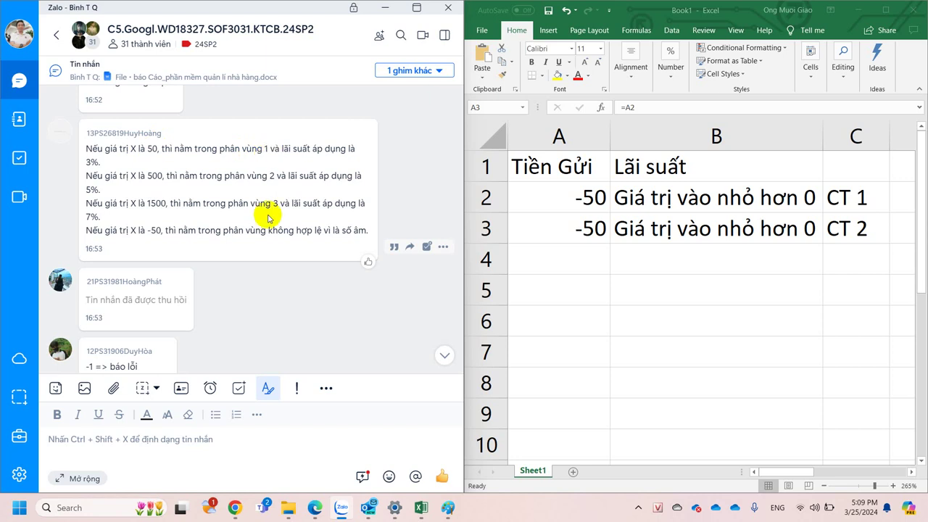
pyautogui.click(212, 420)
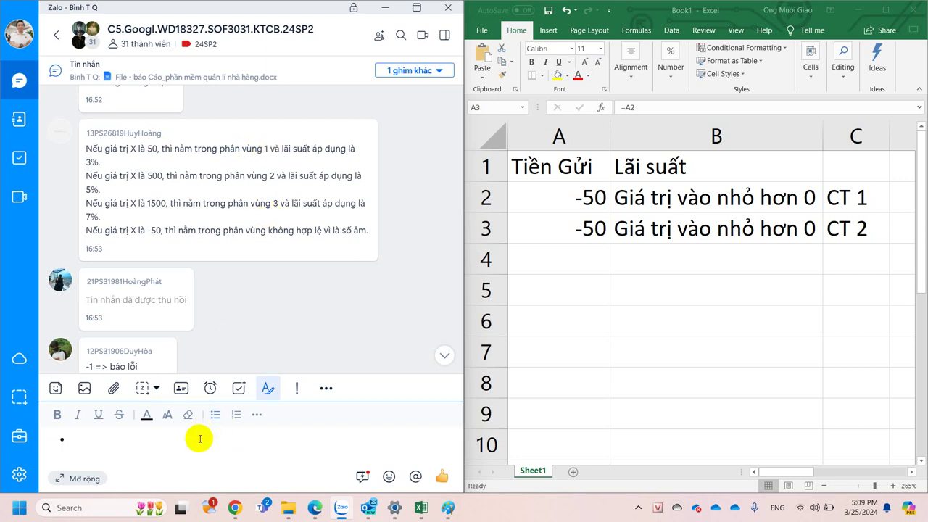
pyautogui.press('BackSpace')
pyautogui.write('-=====')
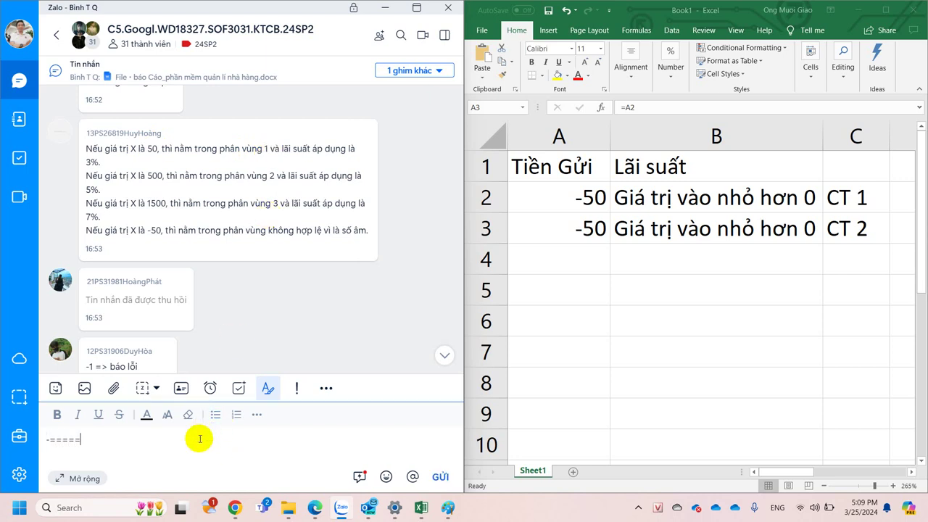
pyautogui.press('Return')
pyautogui.scroll(5, 302, 321)
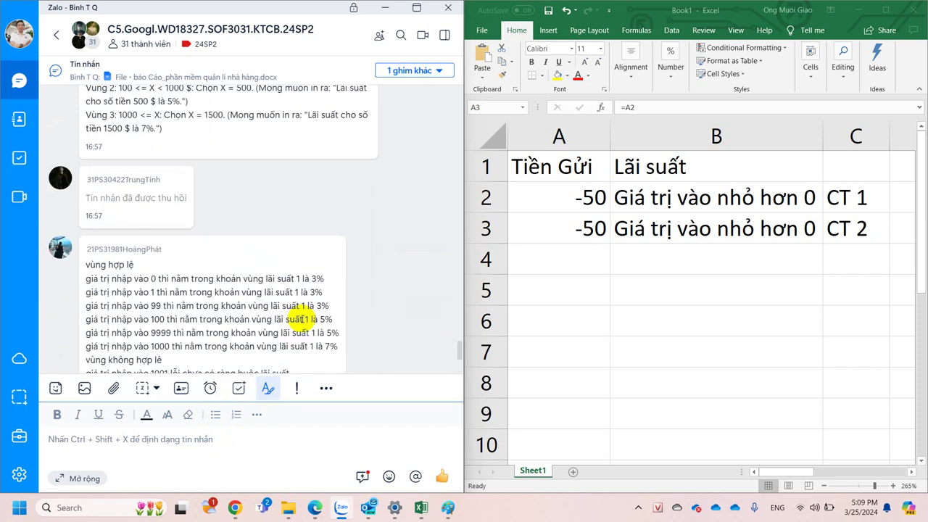
# Find the chat message proposing X values 50, 500, 1500 and -50 and give it a thumbs-up reaction.
pyautogui.scroll(10, 302, 321)
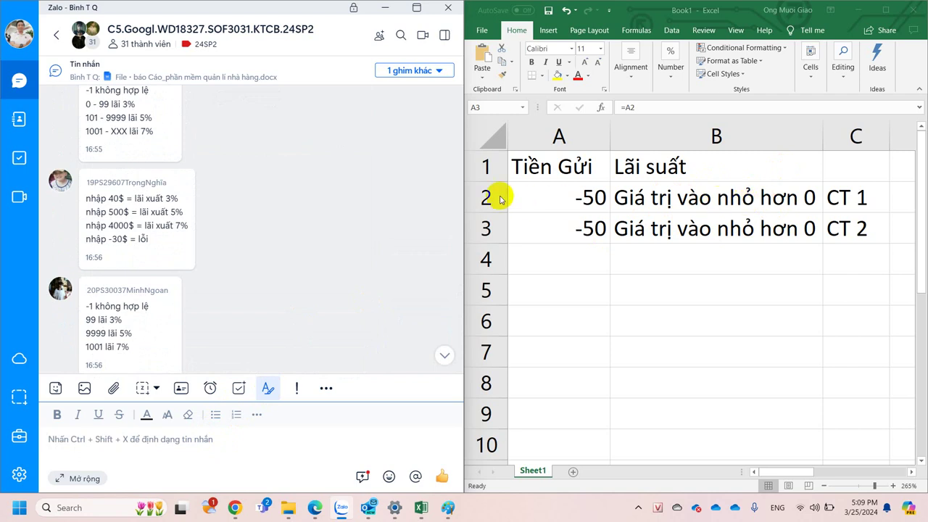
pyautogui.scroll(10, 294, 225)
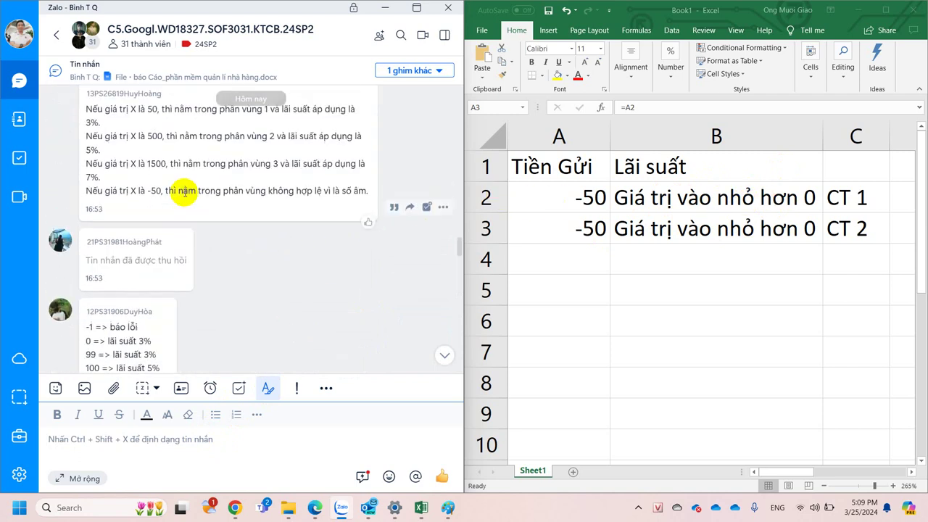
pyautogui.scroll(3, 182, 192)
pyautogui.scroll(-8, 182, 207)
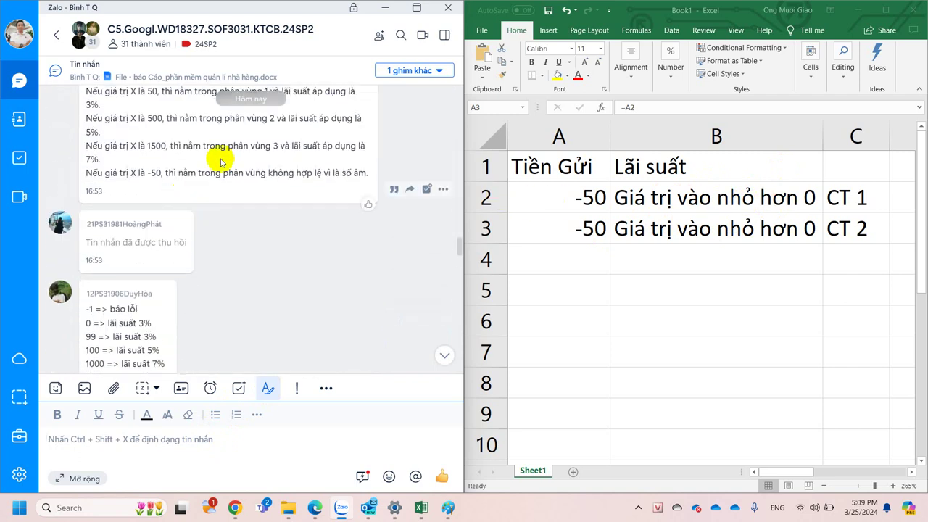
pyautogui.scroll(3, 239, 164)
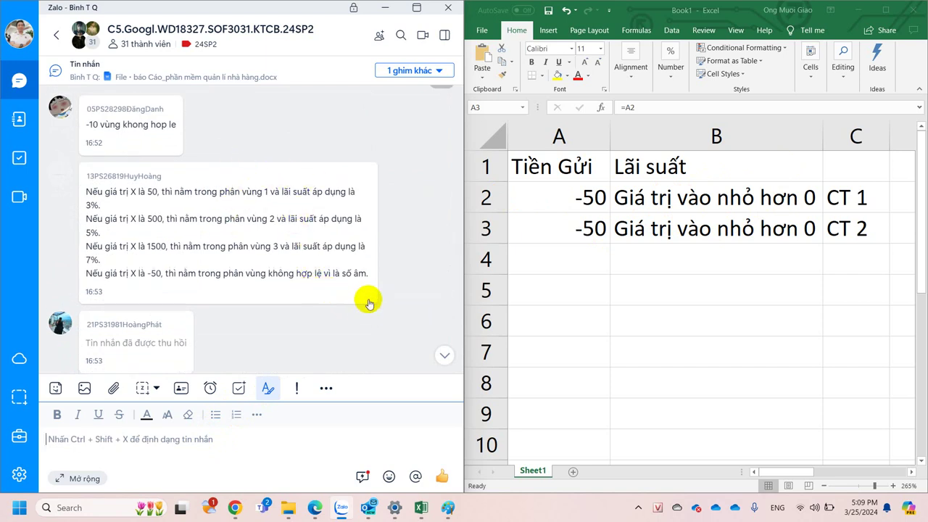
pyautogui.moveTo(369, 309)
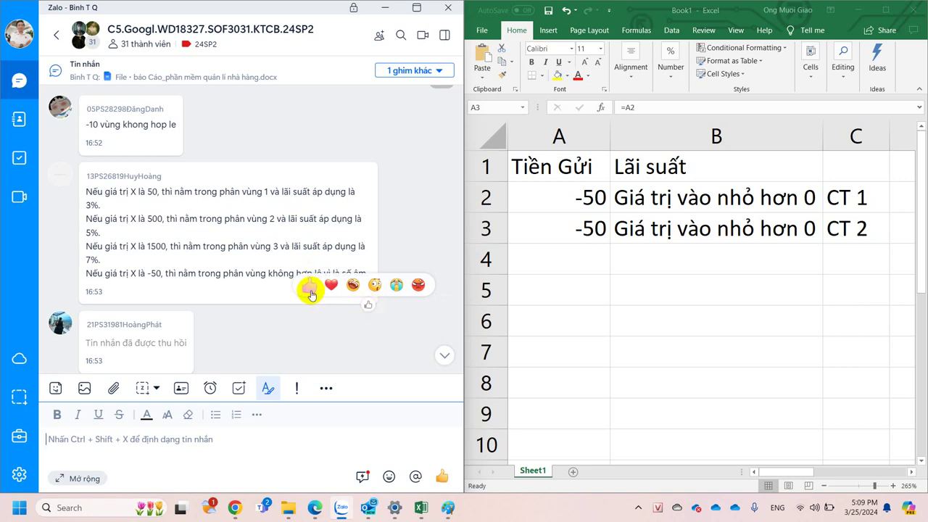
pyautogui.click(310, 291)
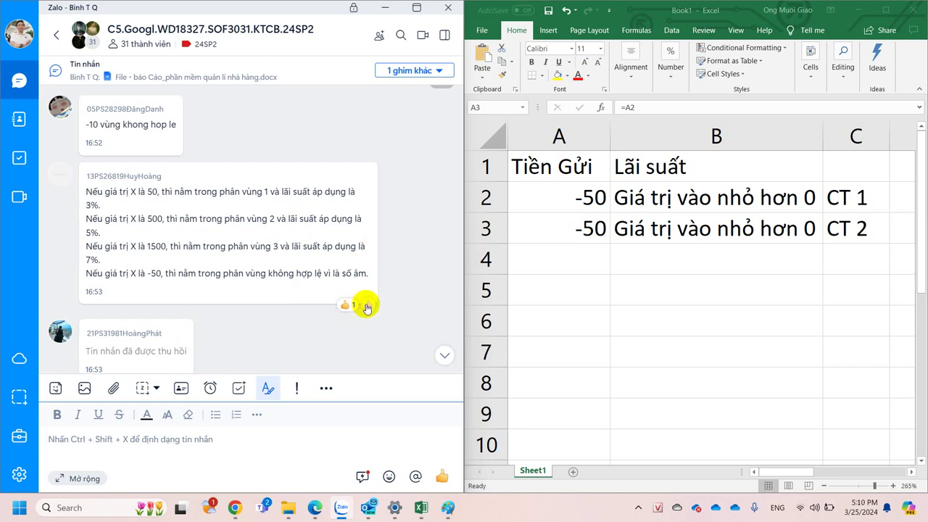
pyautogui.moveTo(366, 304)
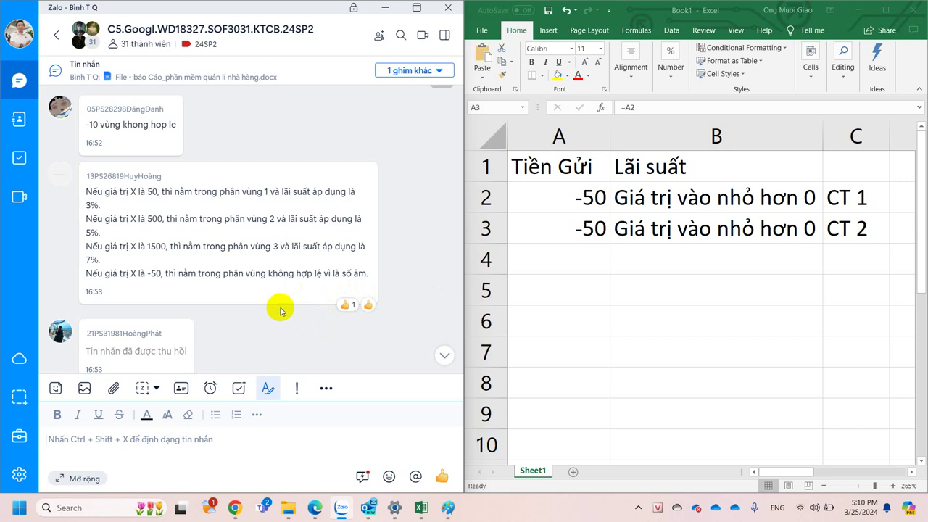
# Test the deposit amounts -1 and 0 from the next student's answer one after another in cell A2.
pyautogui.scroll(-1, 276, 307)
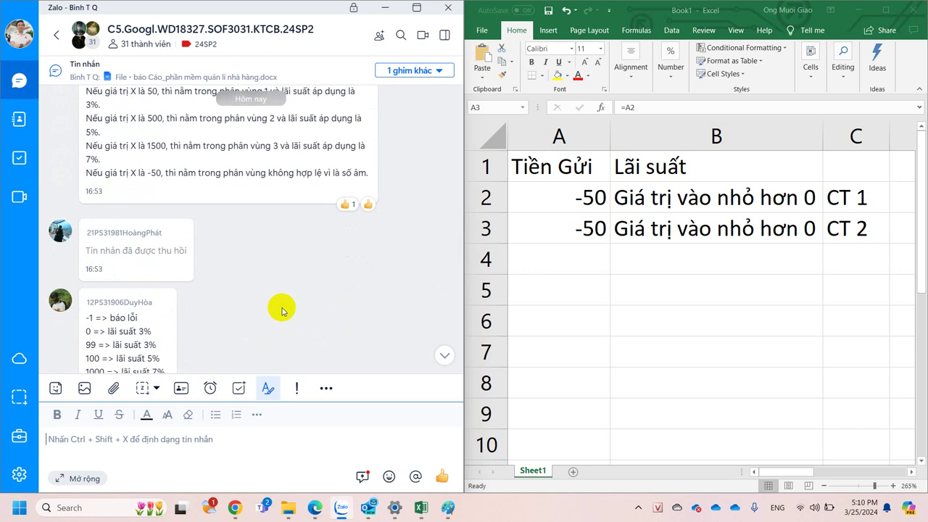
pyautogui.scroll(-1, 282, 310)
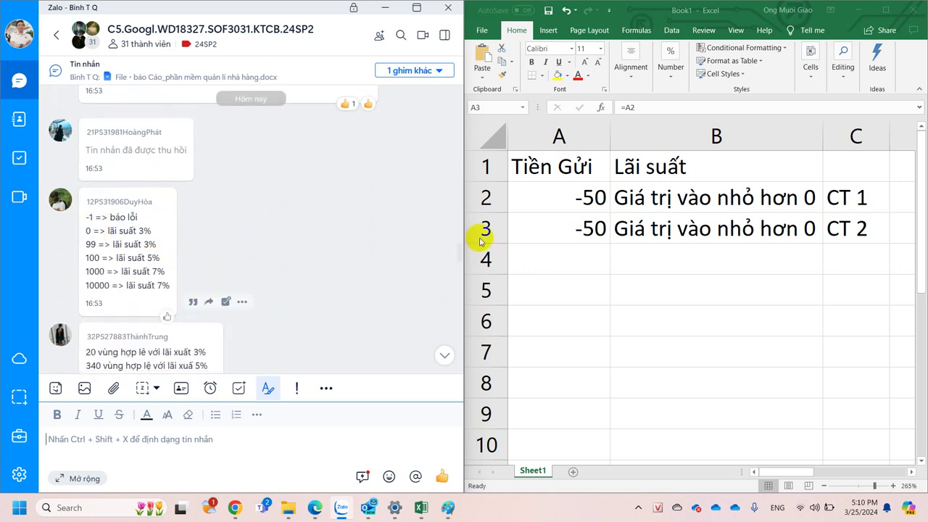
pyautogui.click(567, 197)
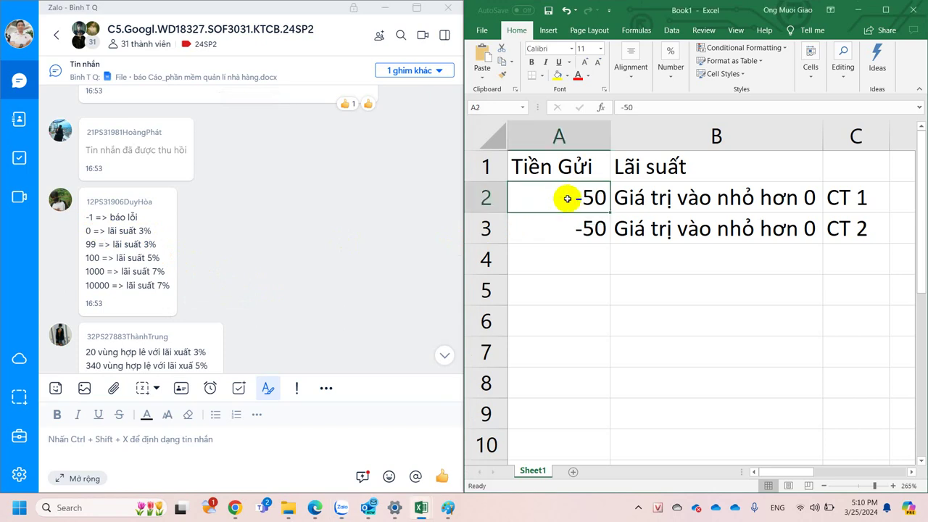
pyautogui.write('-1')
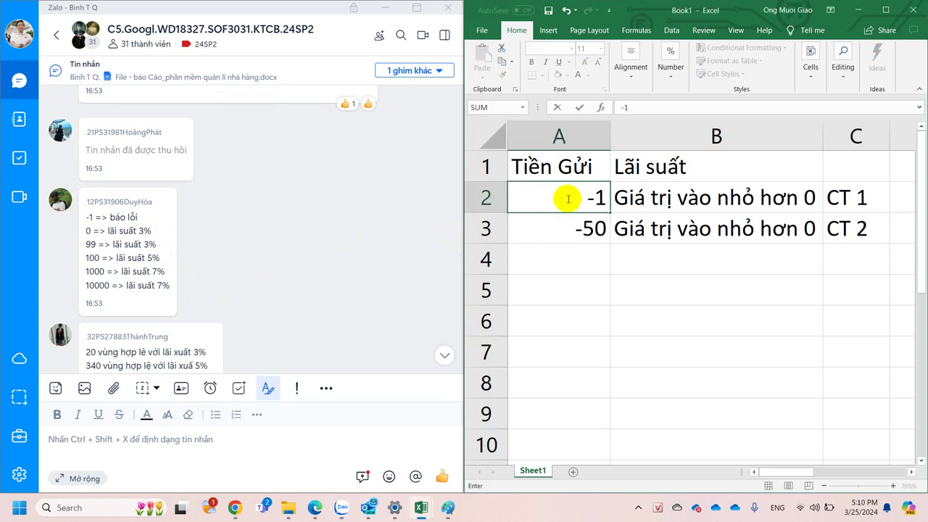
pyautogui.press('Return')
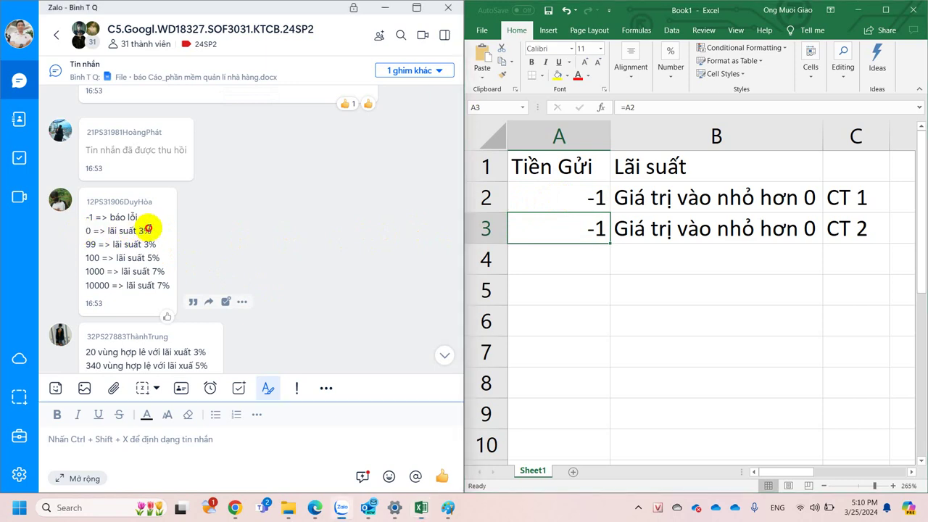
pyautogui.doubleClick(148, 229)
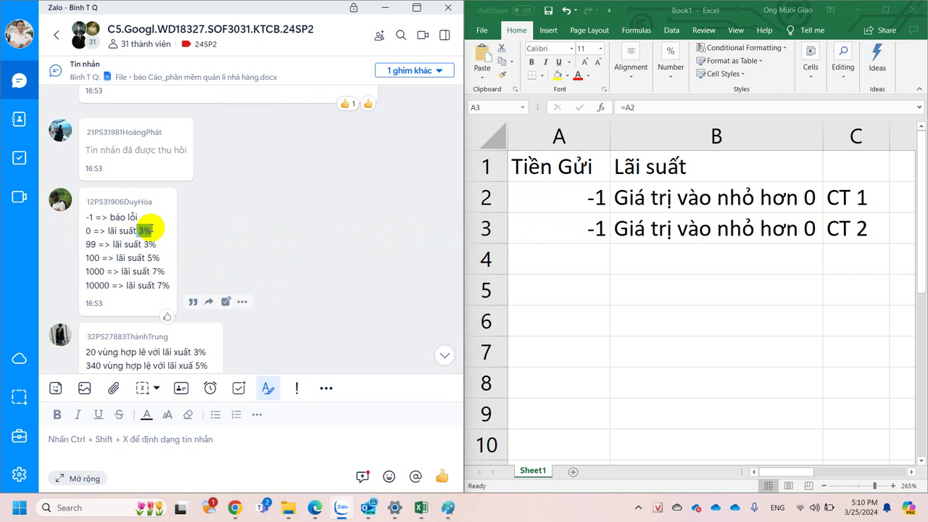
pyautogui.click(511, 226)
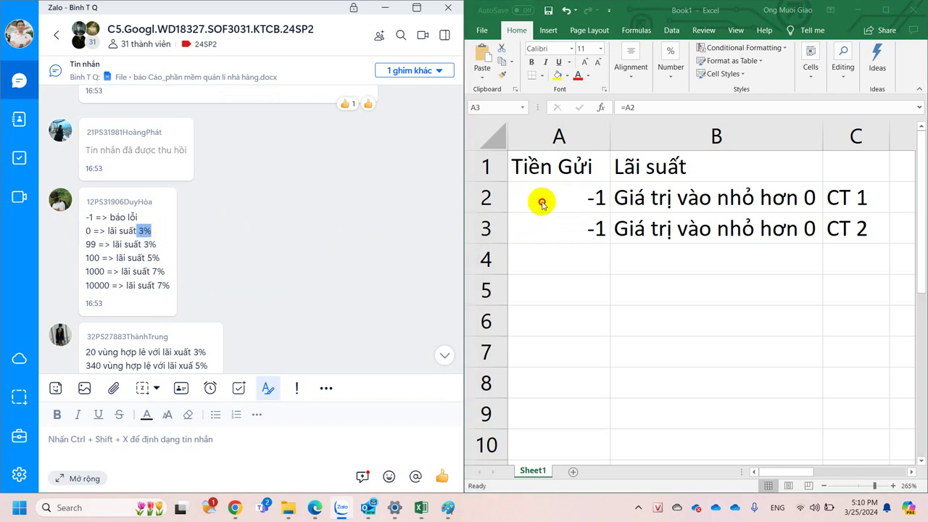
pyautogui.click(541, 201)
pyautogui.write('0')
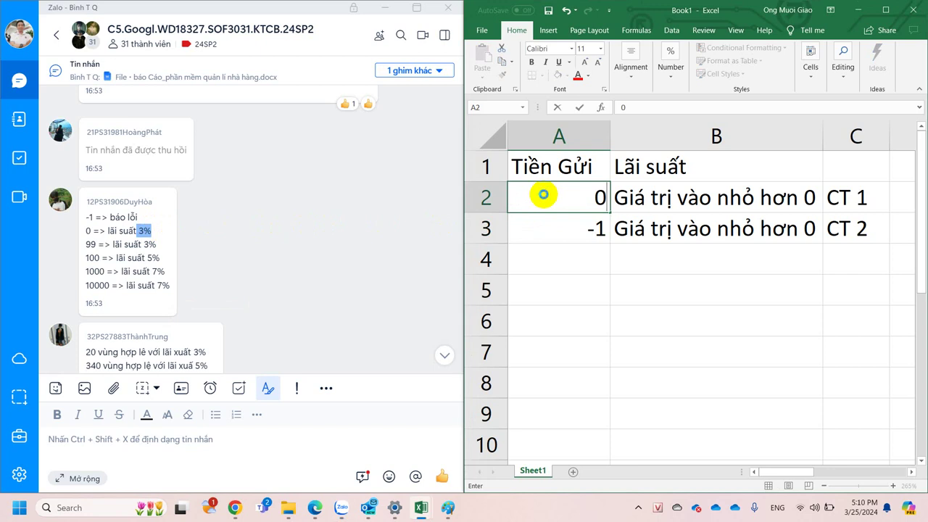
pyautogui.press('Return')
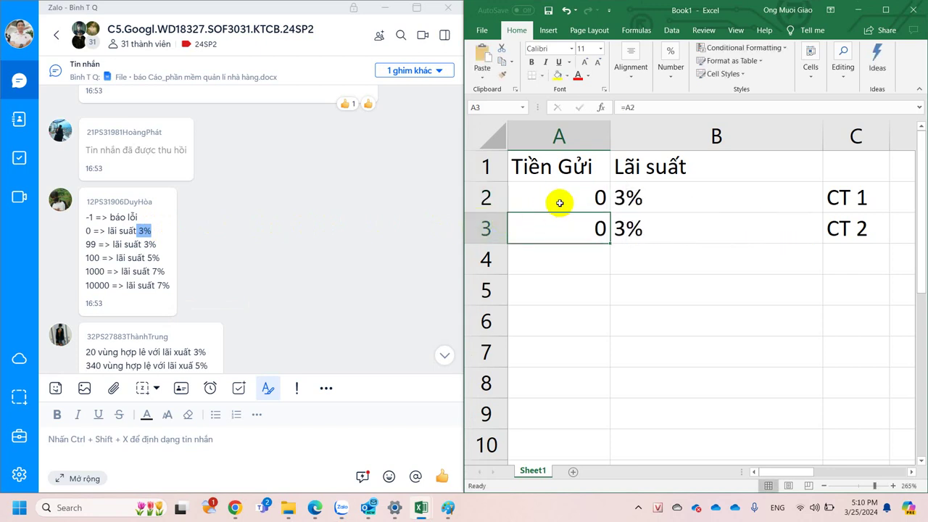
# Test the deposit amounts 99 and 100 one after another in cell A2.
pyautogui.click(560, 201)
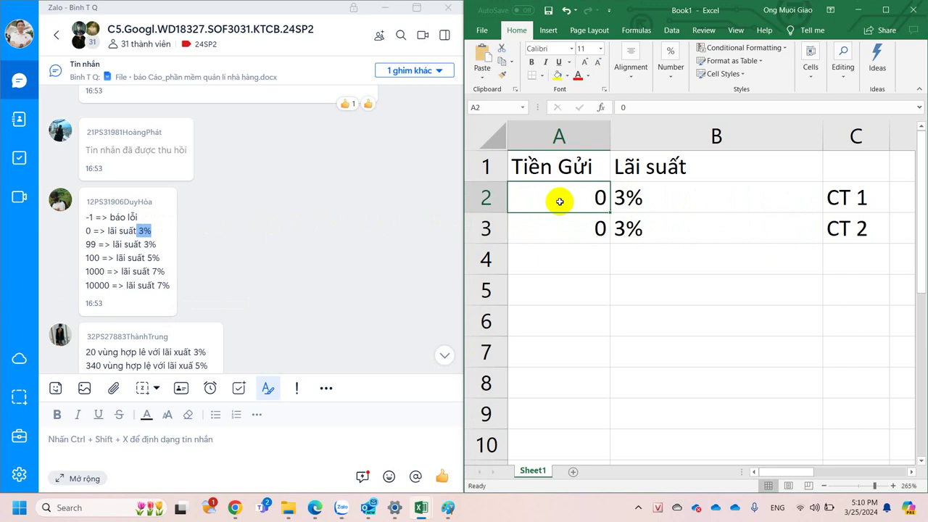
pyautogui.write('0')
pyautogui.press('BackSpace')
pyautogui.write('99')
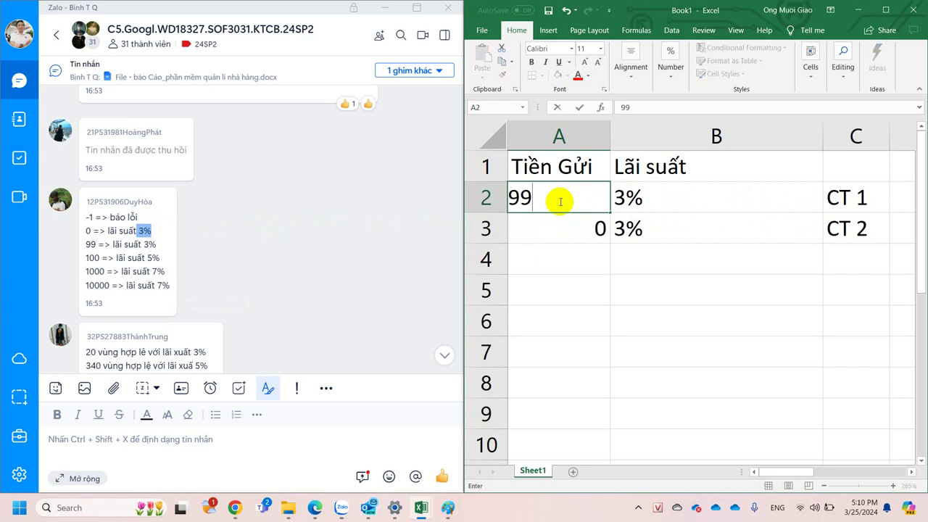
pyautogui.press('Return')
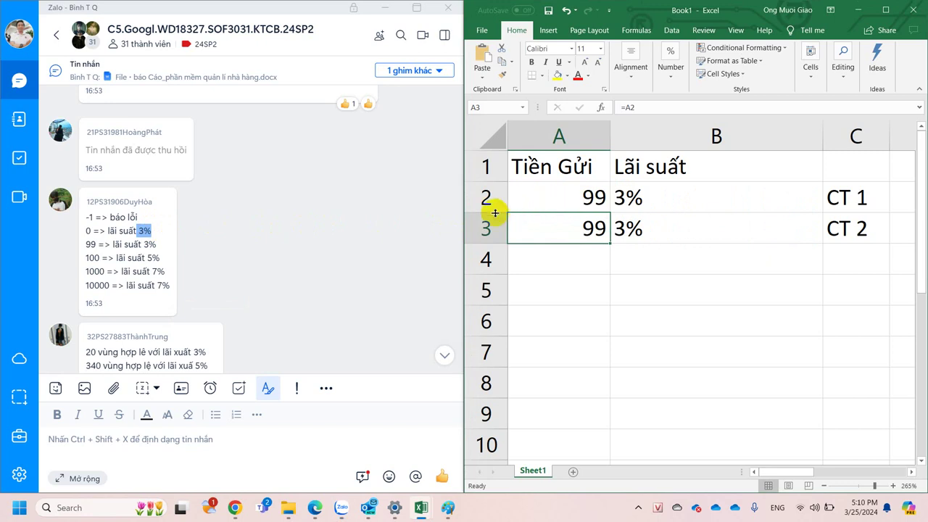
pyautogui.click(584, 199)
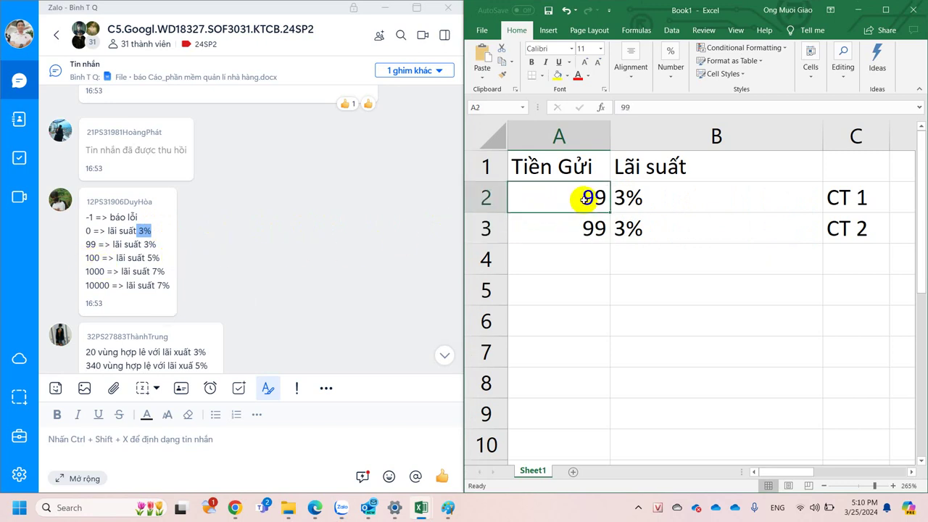
pyautogui.write('100')
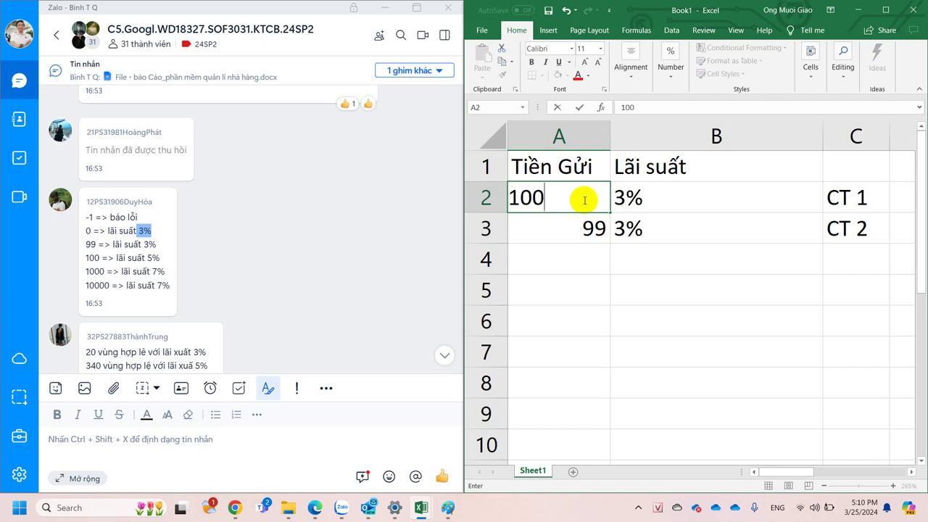
pyautogui.press('Return')
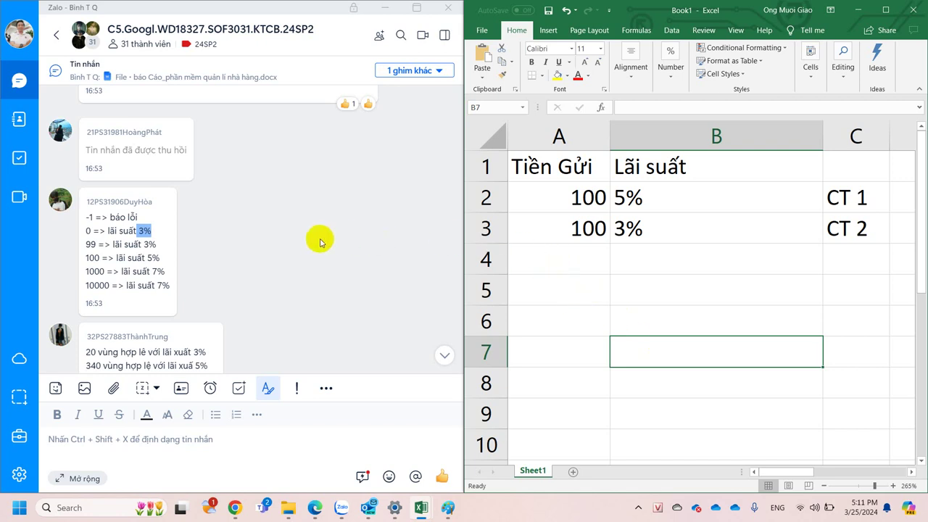
# Give a heart reaction to the chat message listing values from -1 to 10000 and briefly highlight its lines.
pyautogui.click(224, 219)
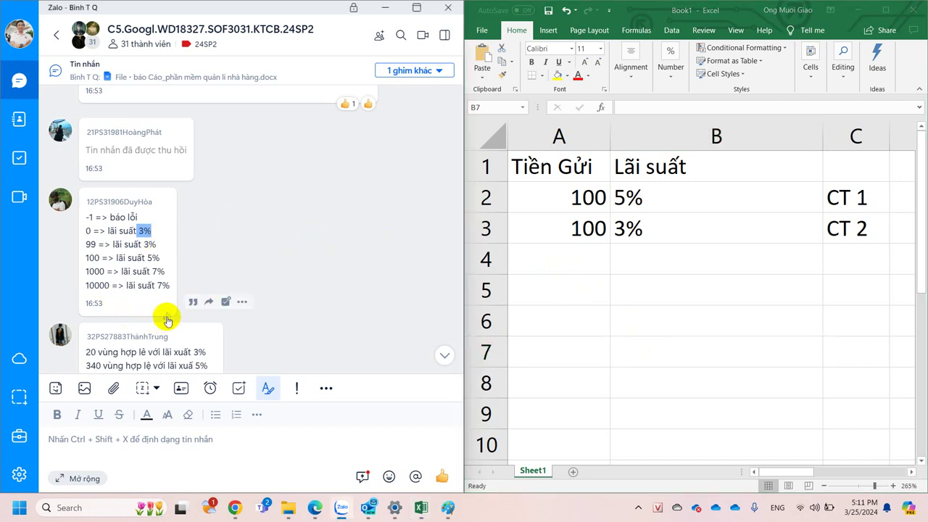
pyautogui.moveTo(167, 316)
pyautogui.click(127, 297)
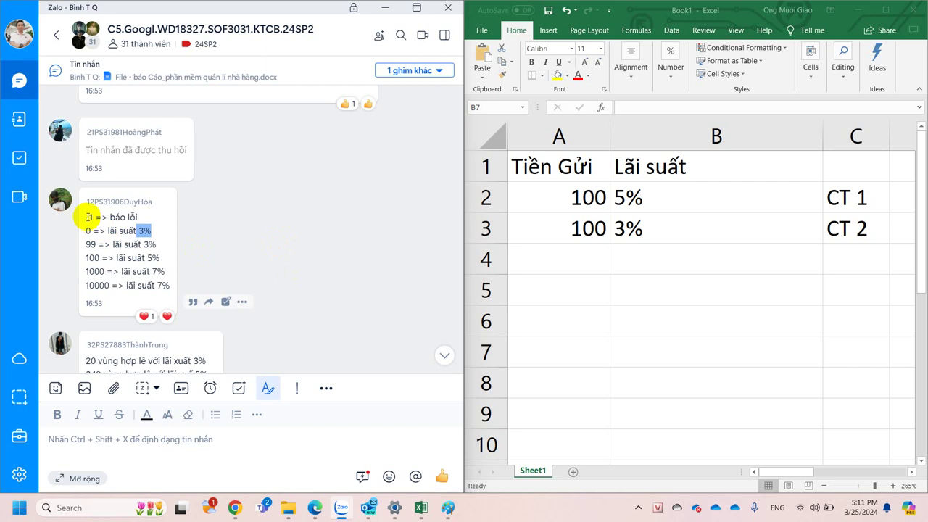
pyautogui.moveTo(87, 217); pyautogui.dragTo(163, 290)
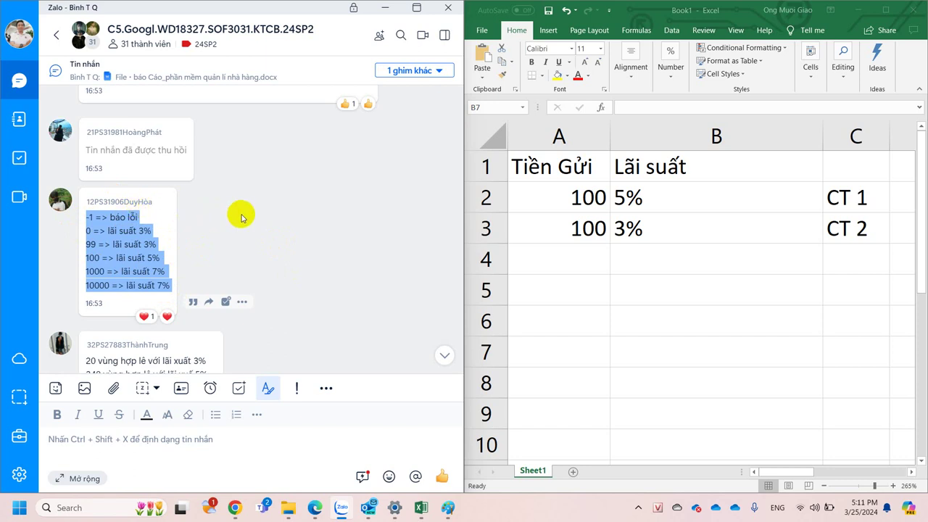
pyautogui.click(148, 210)
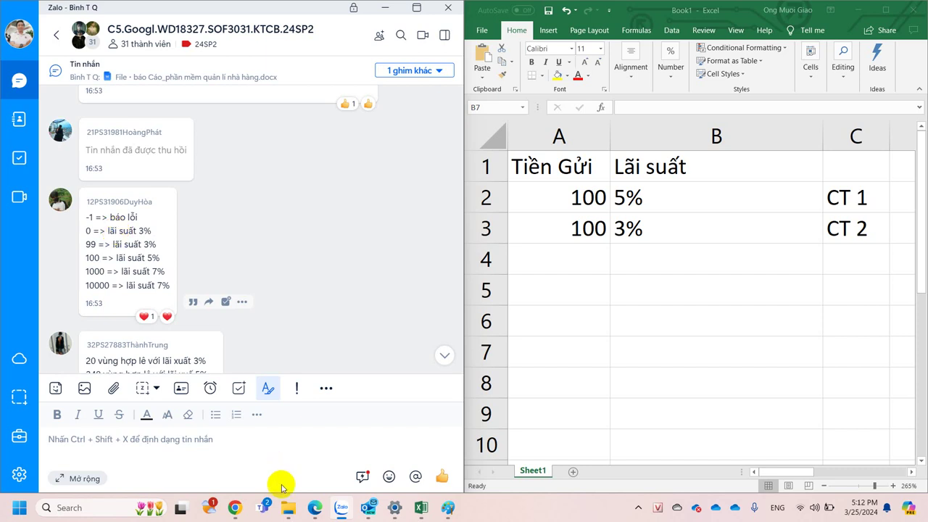
# Switch to Chrome to view the Slide 5 PDF page explaining the valid and invalid value ranges.
pyautogui.moveTo(305, 511)
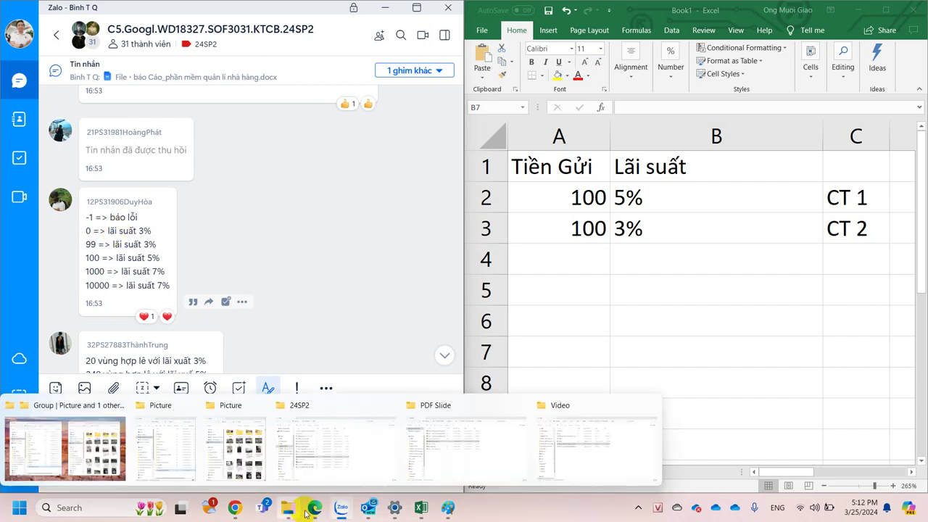
pyautogui.click(235, 508)
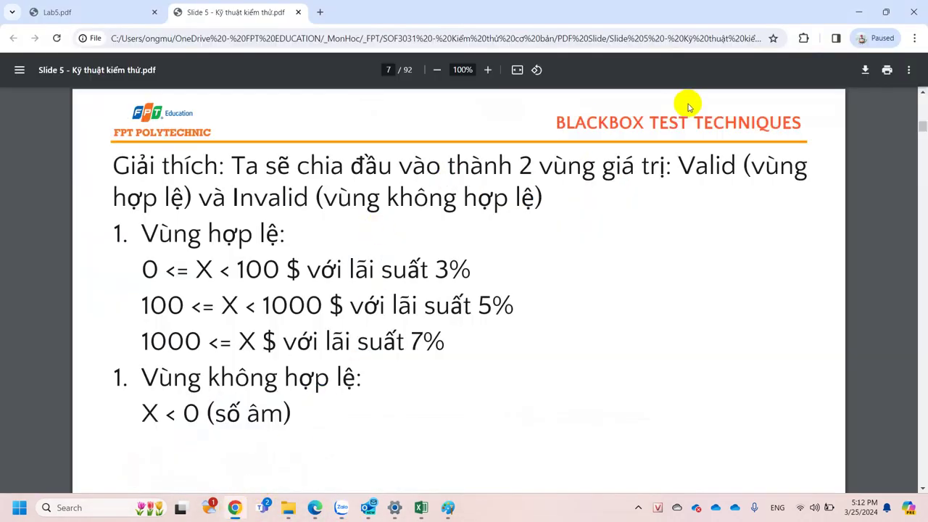